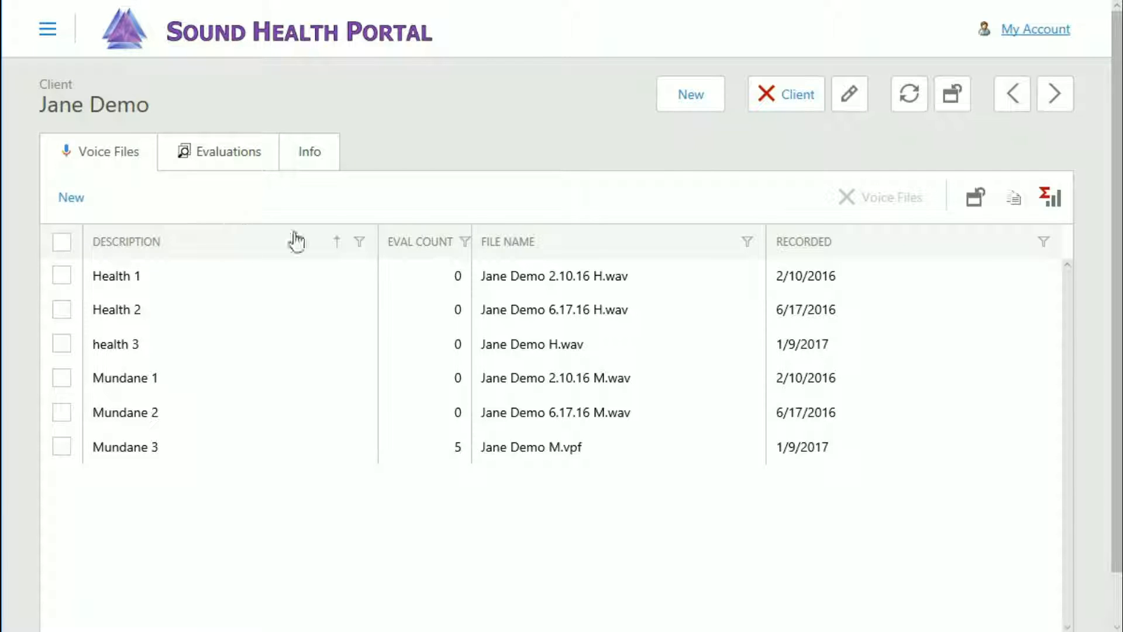
# Select the Health 1 and health 3 voice files and clear the sorting on the Description column
pyautogui.click(61, 276)
pyautogui.click(62, 345)
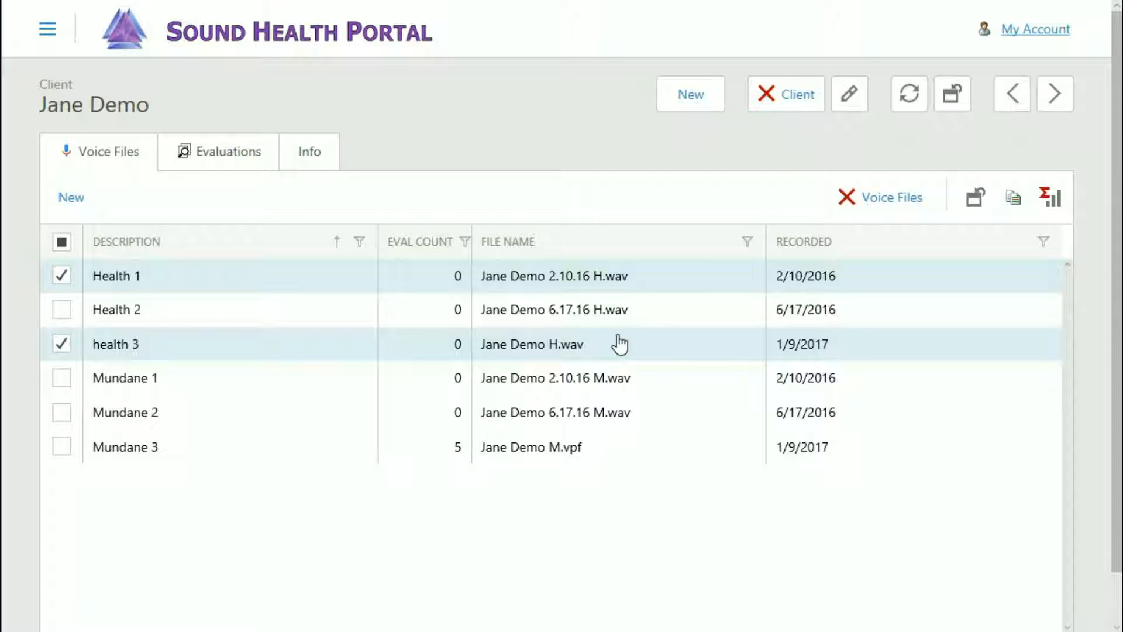
pyautogui.rightClick(246, 245)
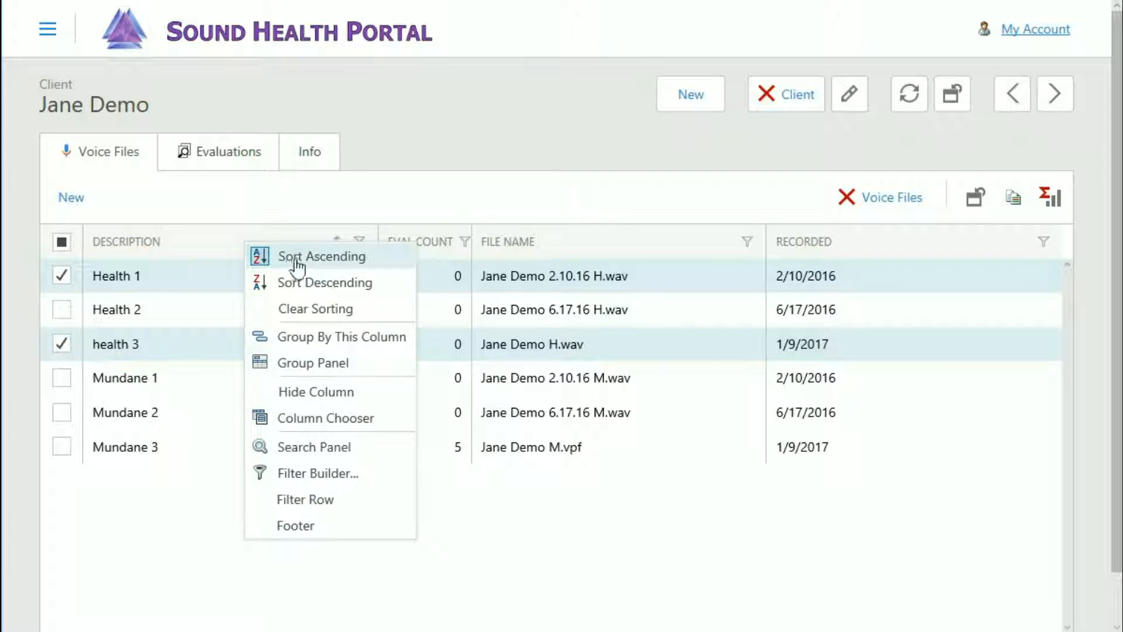
pyautogui.click(313, 307)
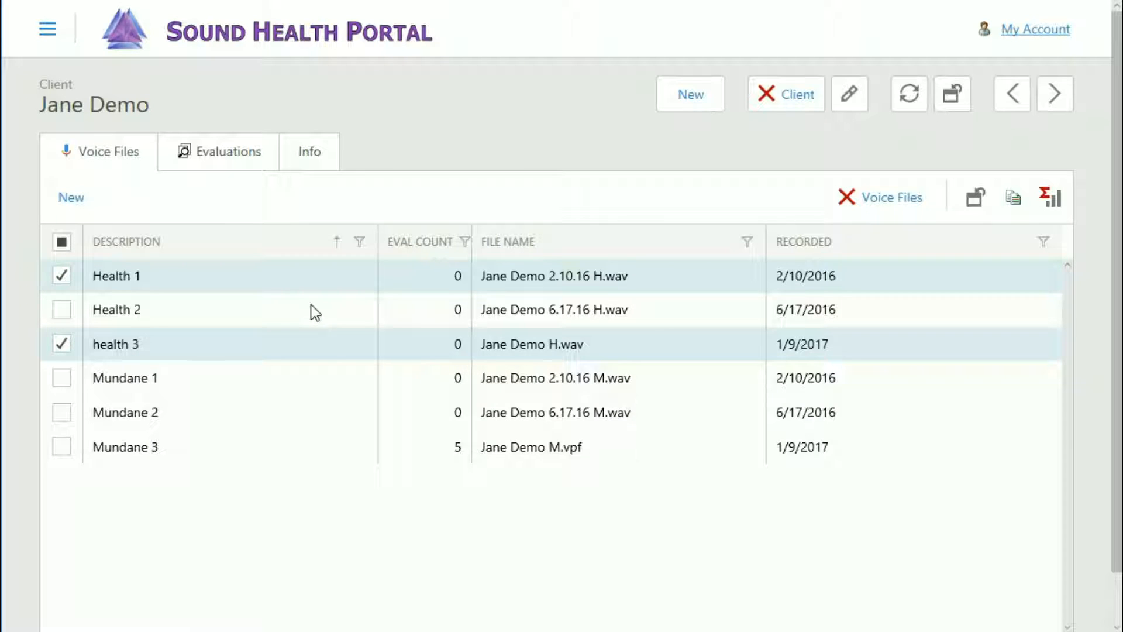
# Use the column chooser to add File Type before the Recorded column and Name after the Description column
pyautogui.rightClick(559, 249)
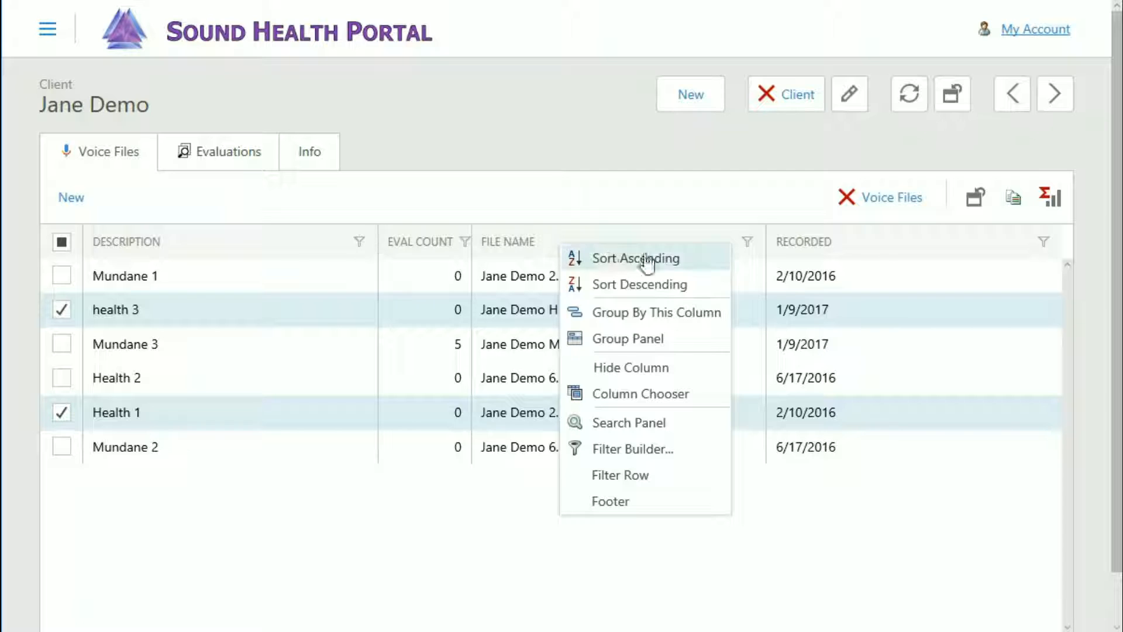
pyautogui.click(630, 401)
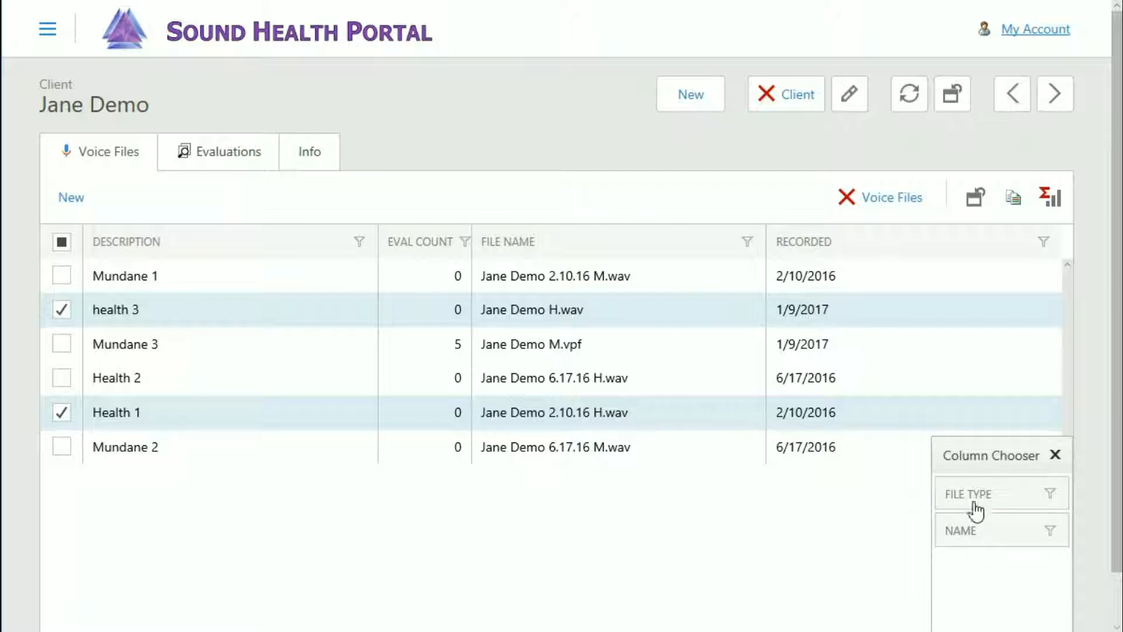
pyautogui.moveTo(994, 500); pyautogui.dragTo(760, 243)
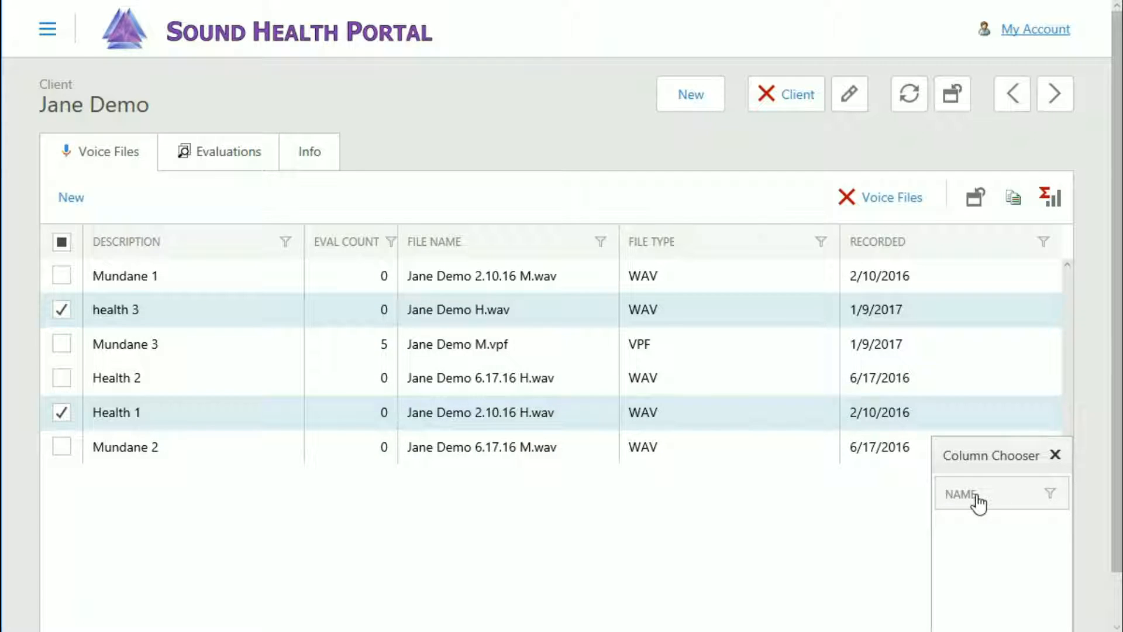
pyautogui.moveTo(978, 503); pyautogui.dragTo(318, 250)
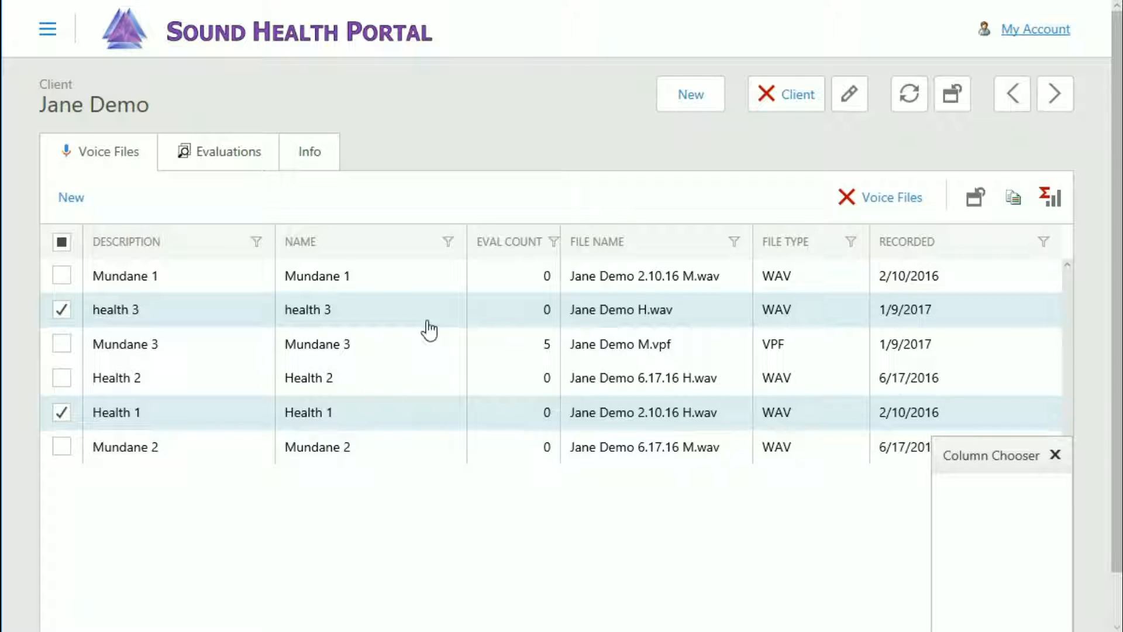
pyautogui.click(1054, 455)
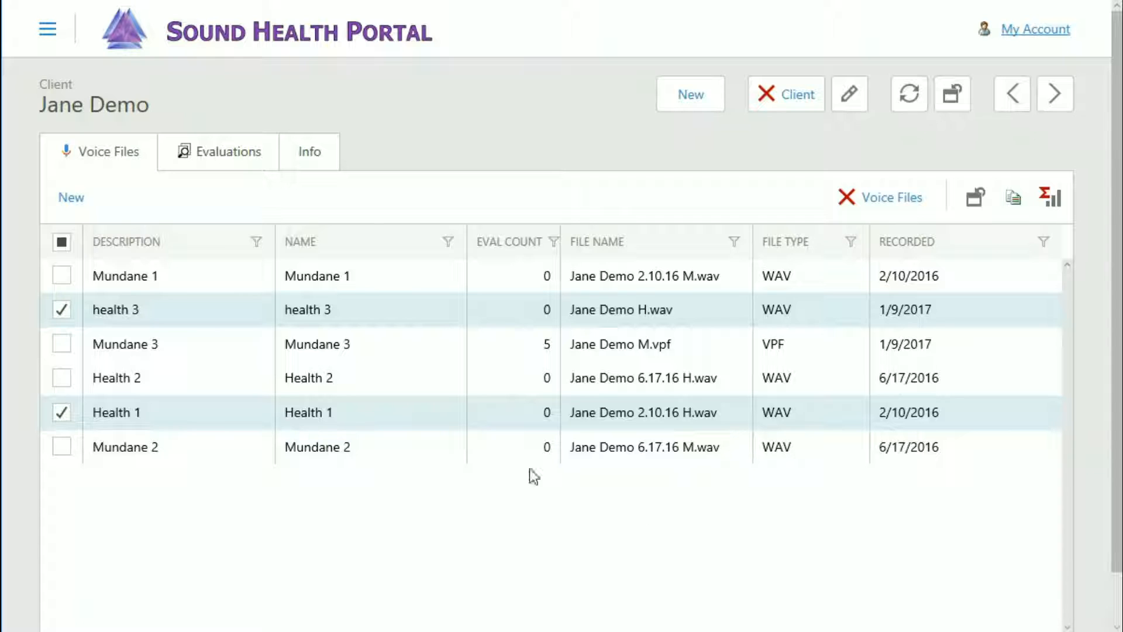
# Move the Eval Count column to the first position in the table and hide the Description column
pyautogui.moveTo(508, 241); pyautogui.dragTo(134, 250)
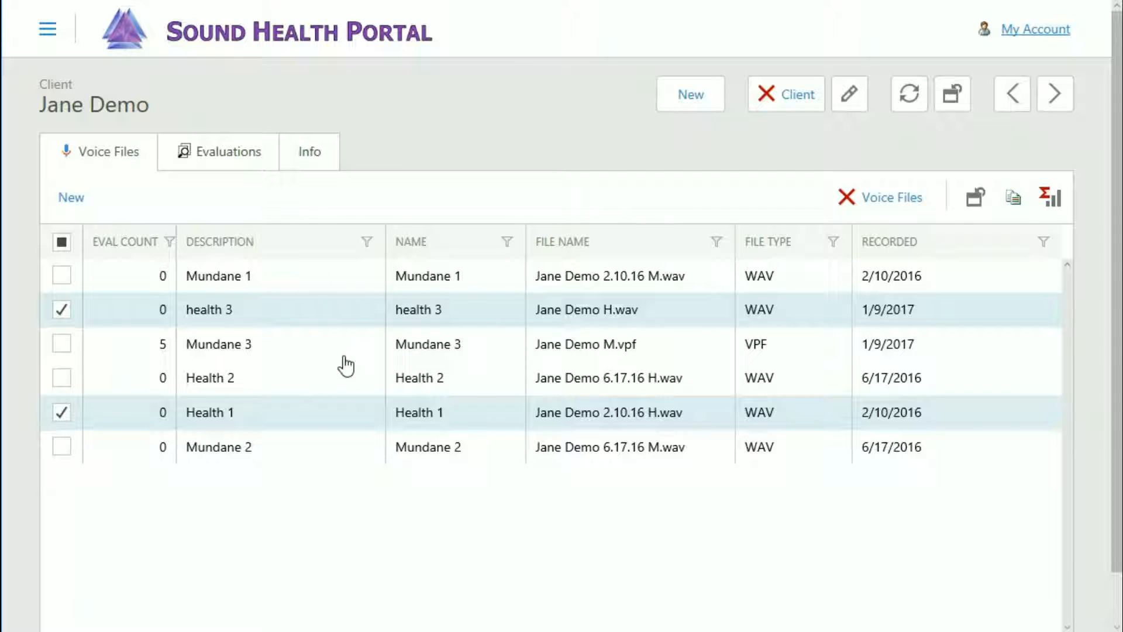
pyautogui.rightClick(281, 248)
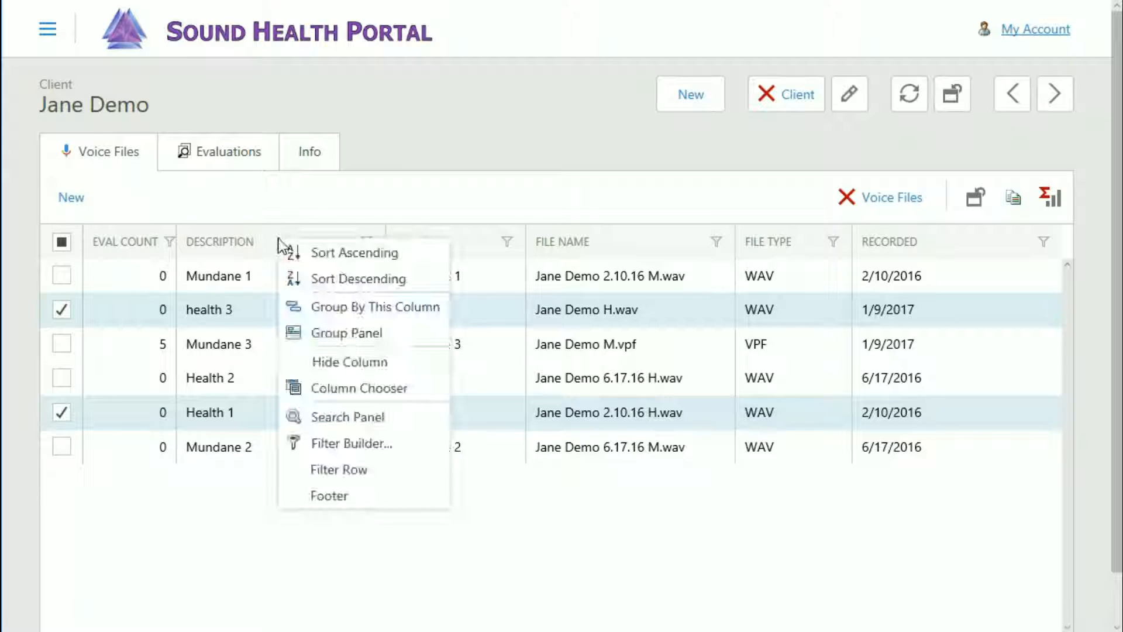
pyautogui.click(331, 363)
# Move the File Type column to the end of the table and the Recorded column to the front
pyautogui.moveTo(665, 248); pyautogui.dragTo(990, 248)
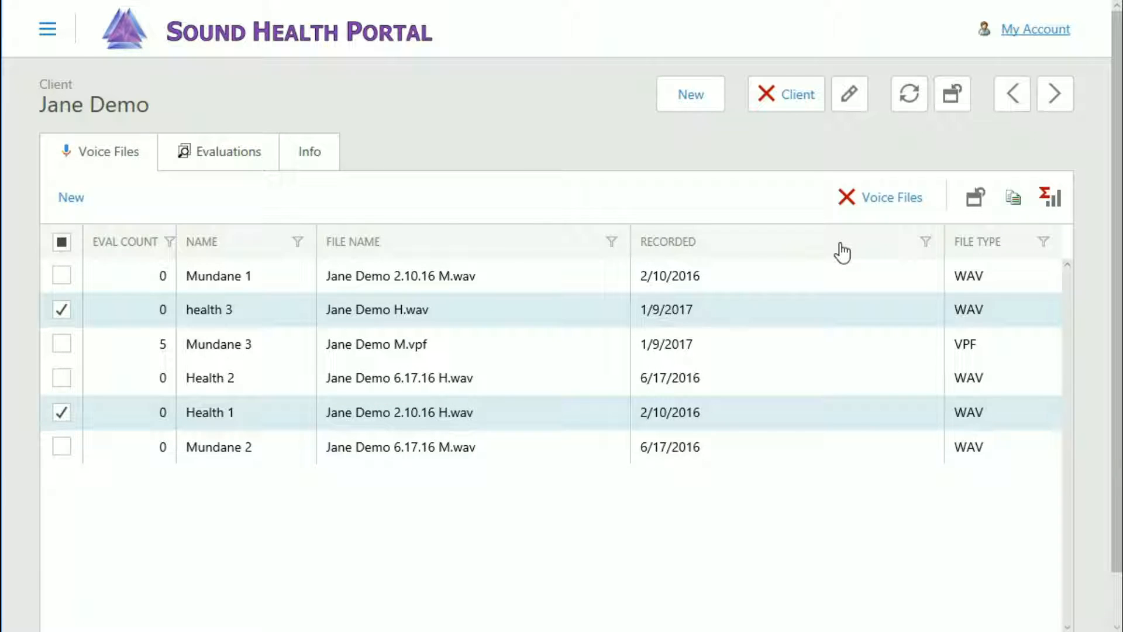
pyautogui.moveTo(807, 258); pyautogui.dragTo(121, 253)
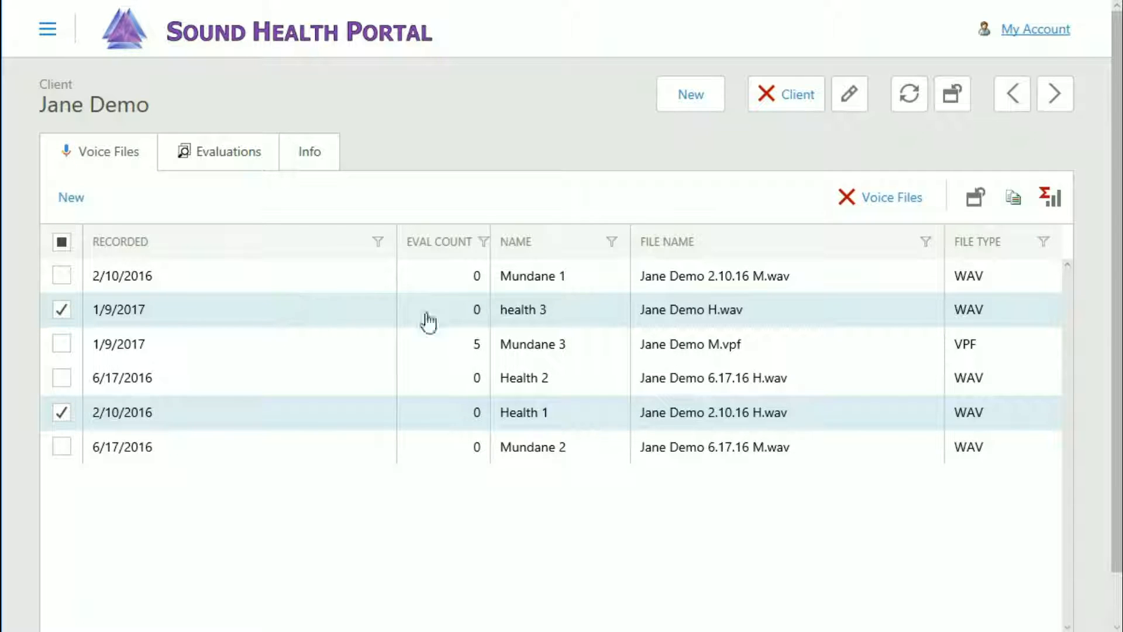
# Reset all settings made for the Voice Files view
pyautogui.click(975, 202)
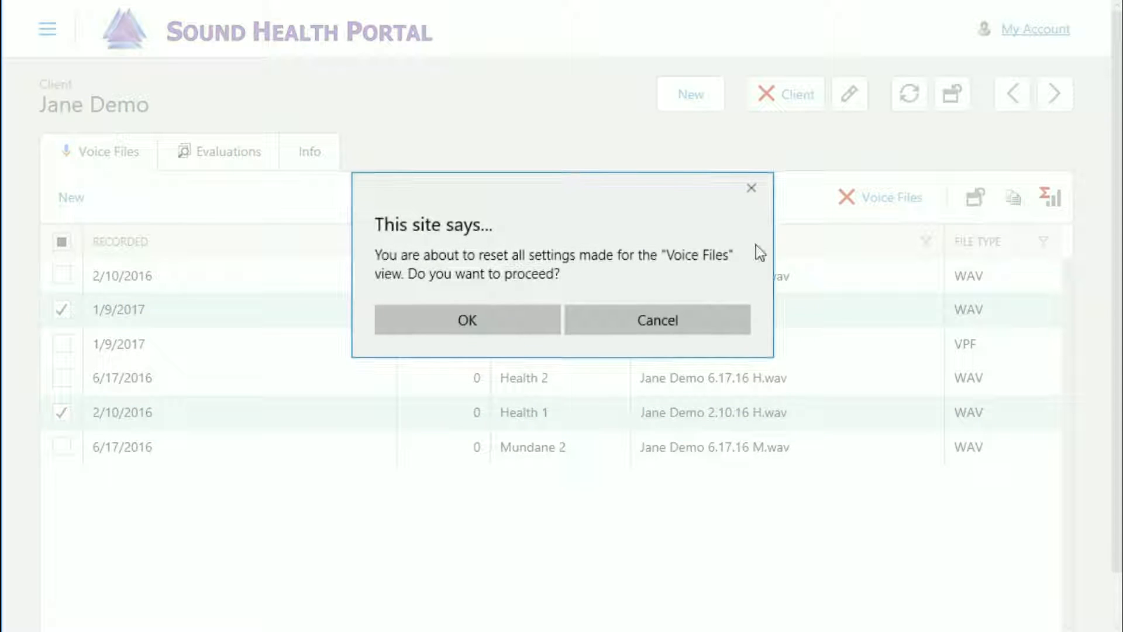
pyautogui.click(476, 321)
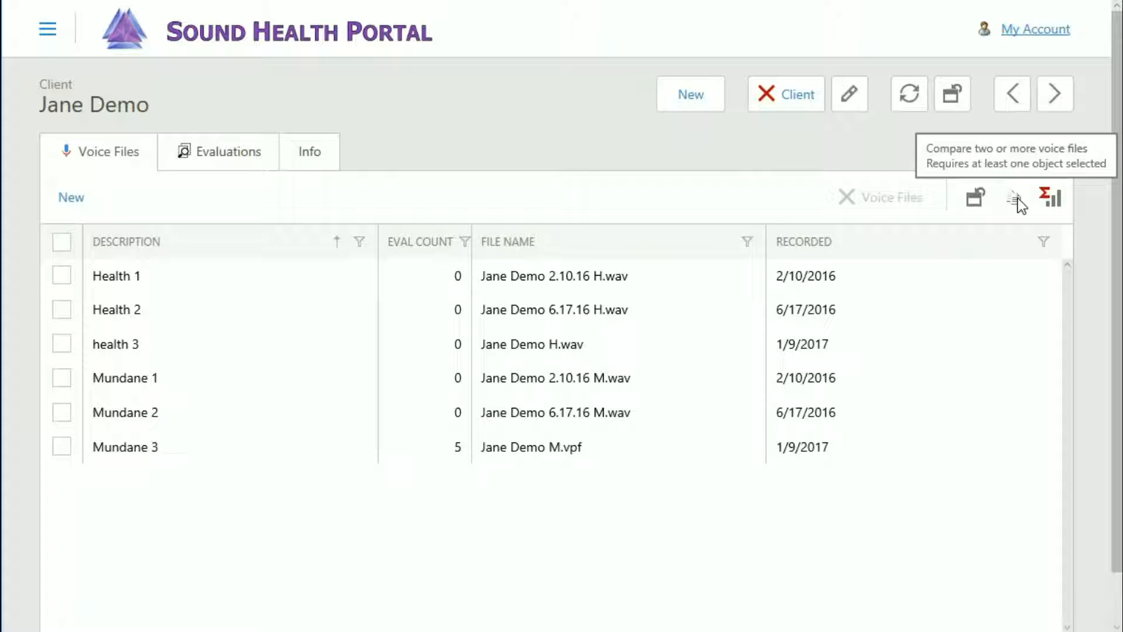
# Select the Health 1, Health 2 and health 3 voice files and open a comparison of them
pyautogui.click(65, 276)
pyautogui.click(62, 309)
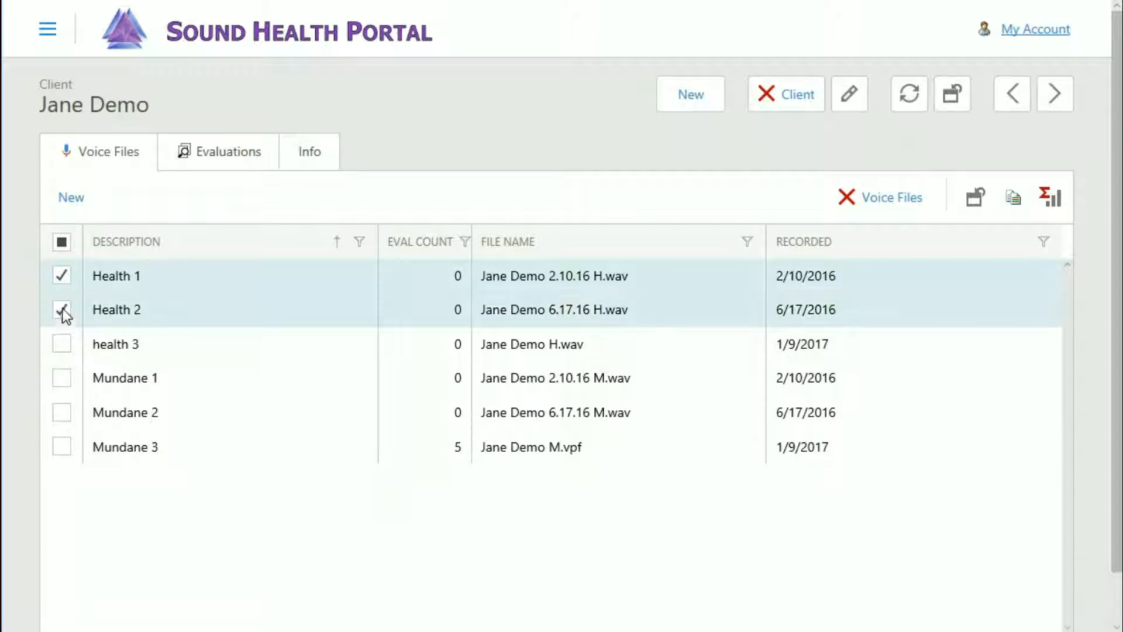
pyautogui.click(61, 344)
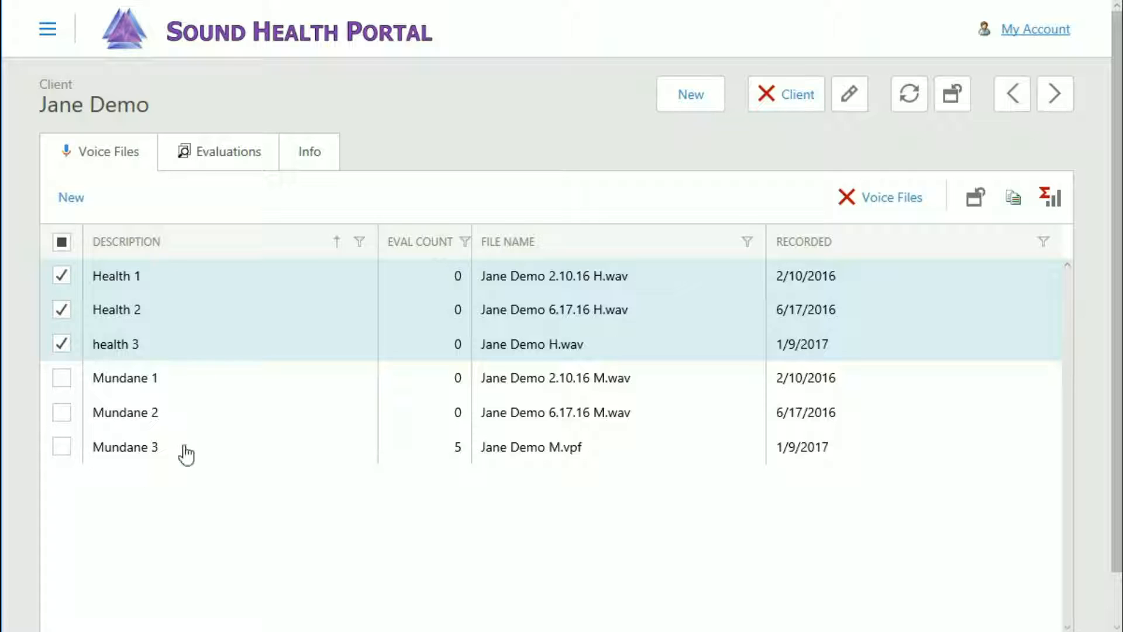
pyautogui.click(1013, 202)
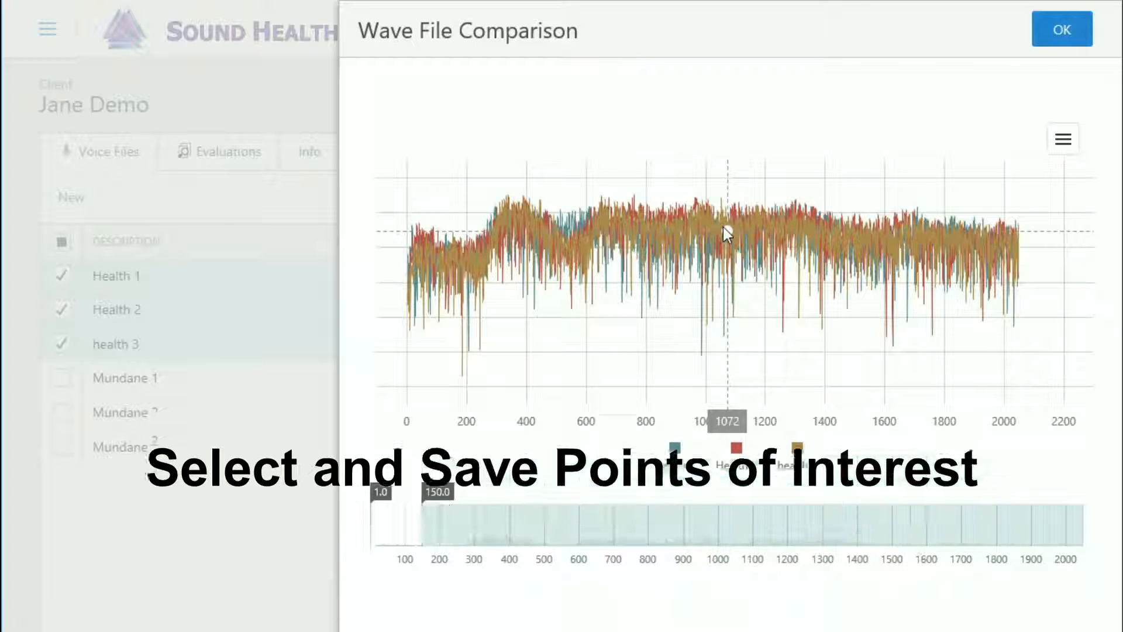
# Mark the low peaks of the Health 1 curve at 987 and 1061 as points of interest
pyautogui.moveTo(579, 242); pyautogui.dragTo(497, 265)
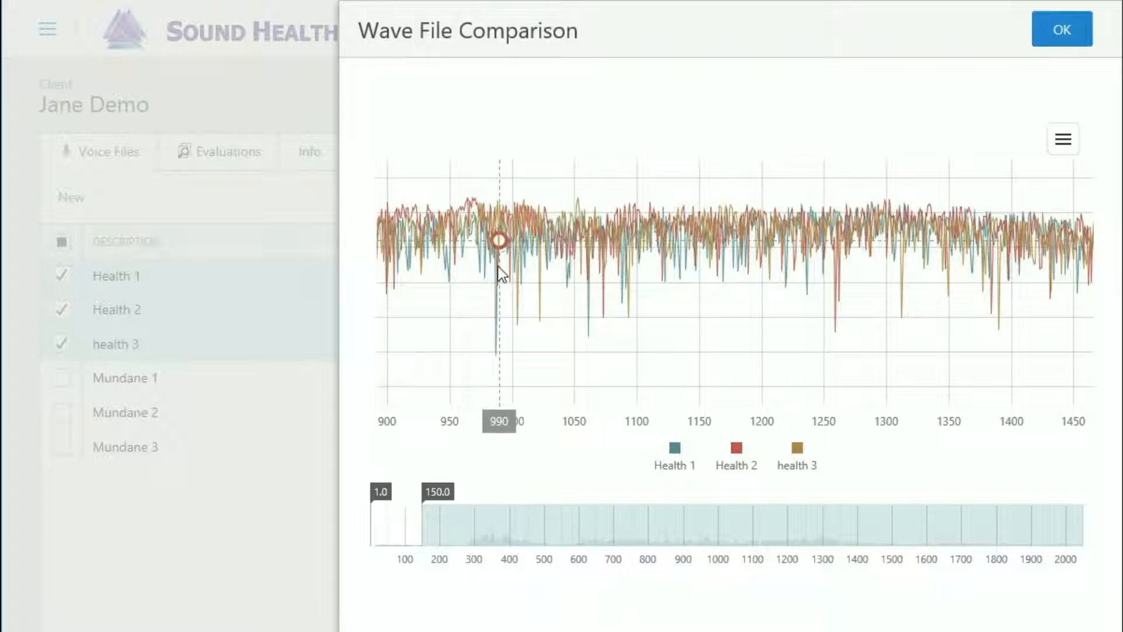
pyautogui.click(495, 354)
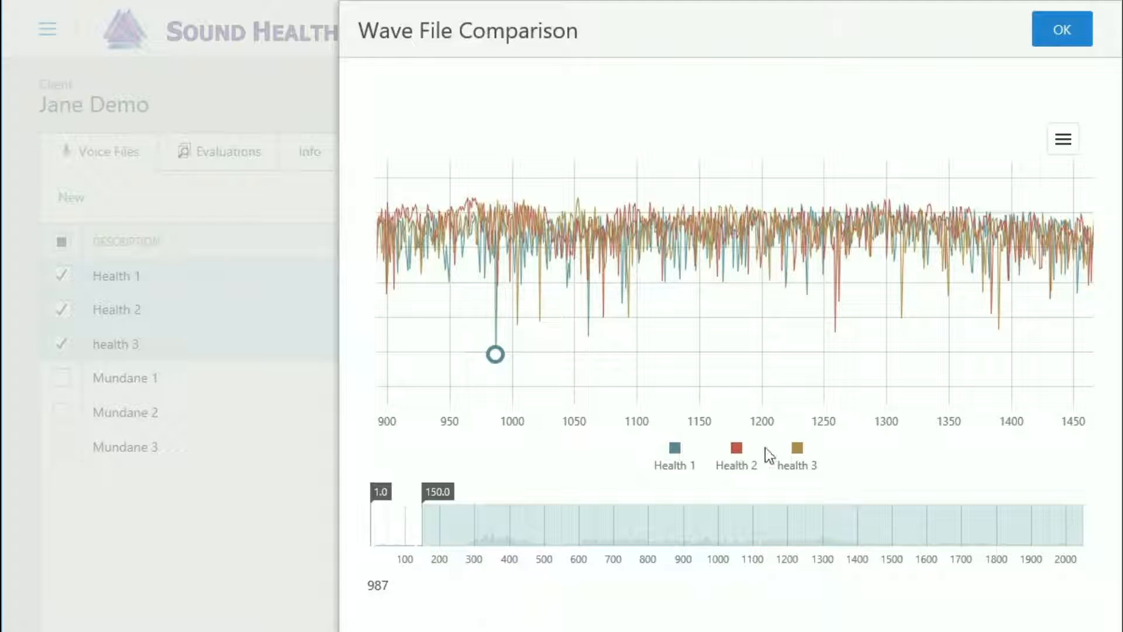
pyautogui.click(589, 336)
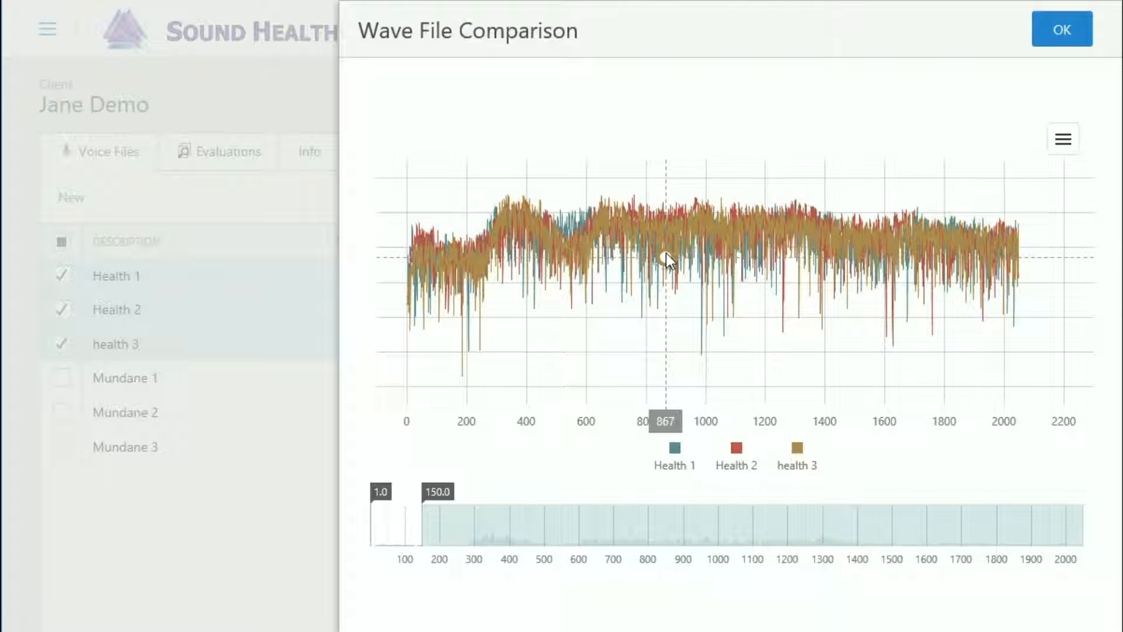
# Magnify the comparison chart and examine the curves along the axis up to about 1700
pyautogui.scroll(1, 666, 254)
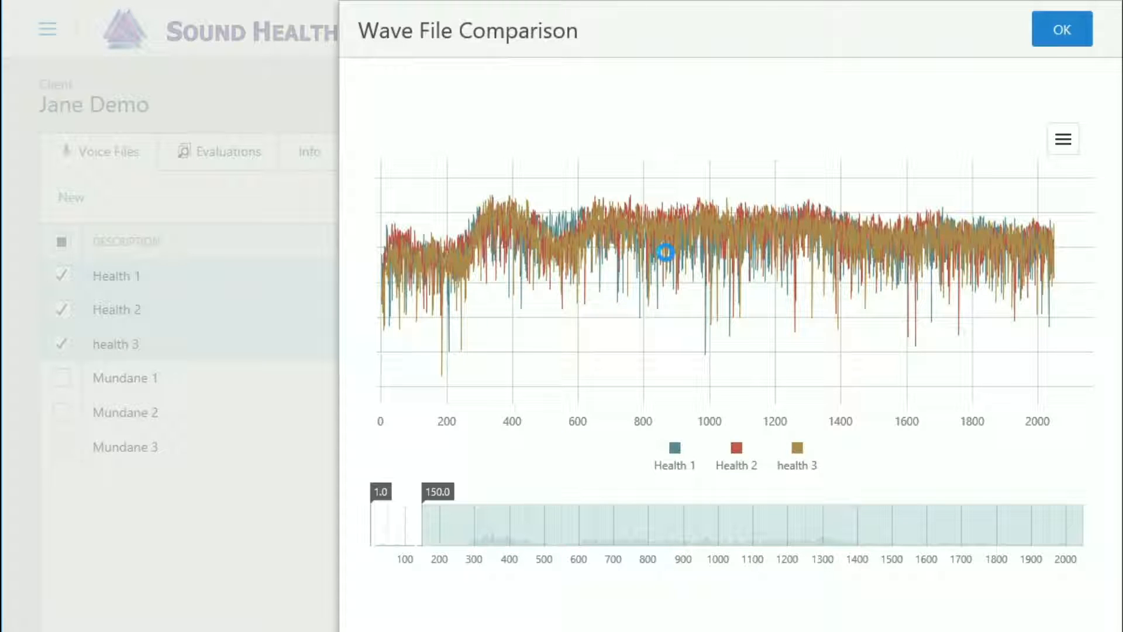
pyautogui.scroll(5, 666, 252)
pyautogui.scroll(5, 666, 252)
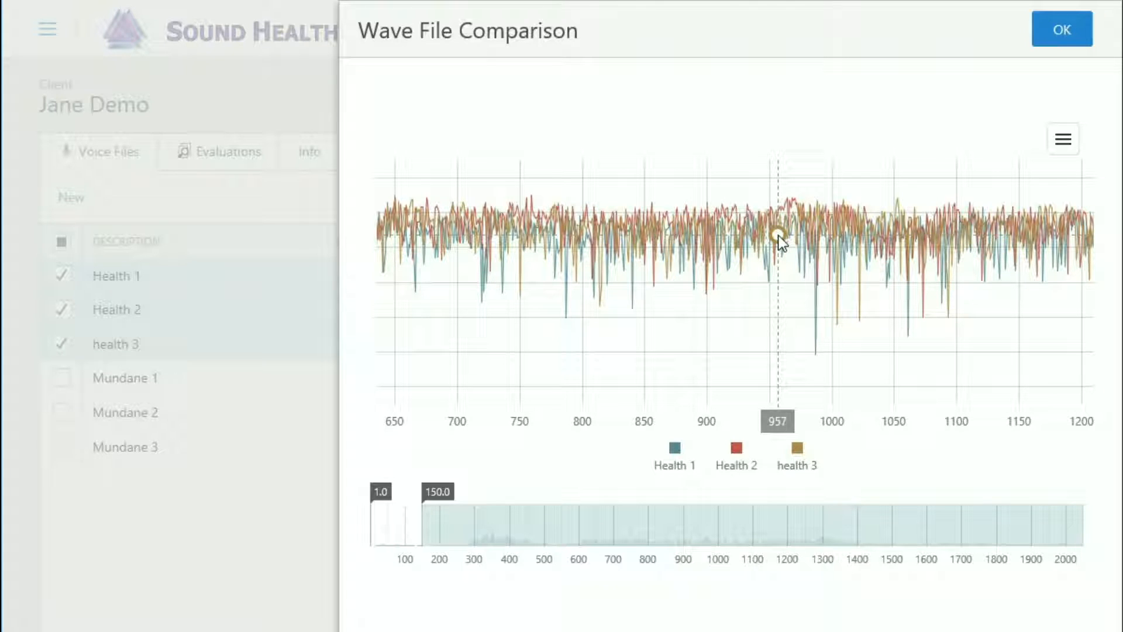
pyautogui.moveTo(778, 235); pyautogui.dragTo(541, 260)
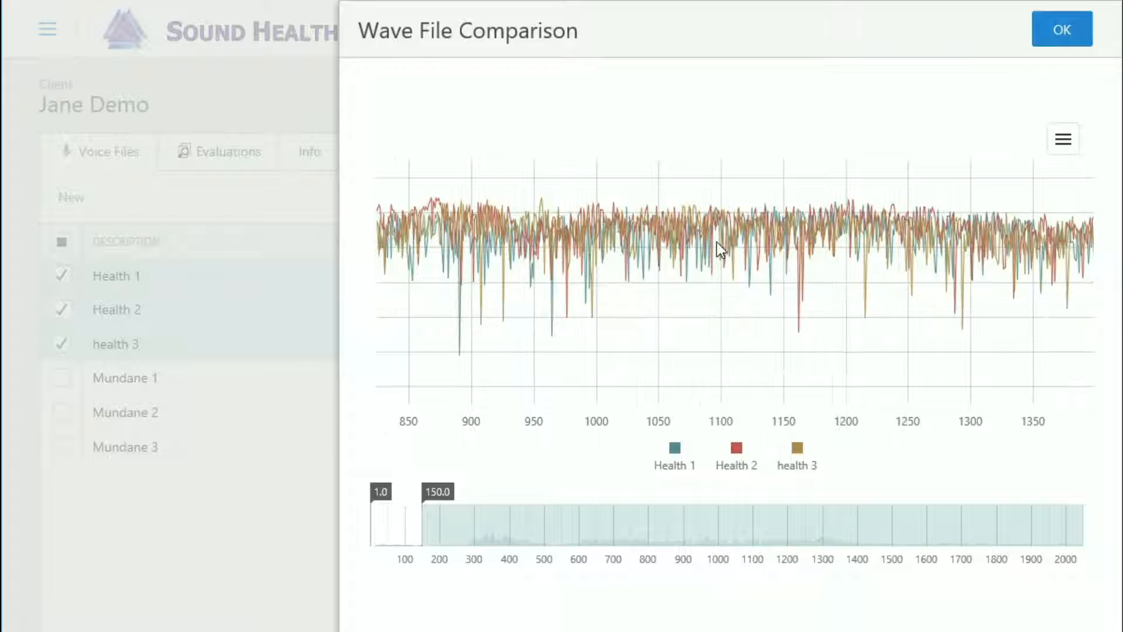
pyautogui.moveTo(717, 242); pyautogui.dragTo(632, 243)
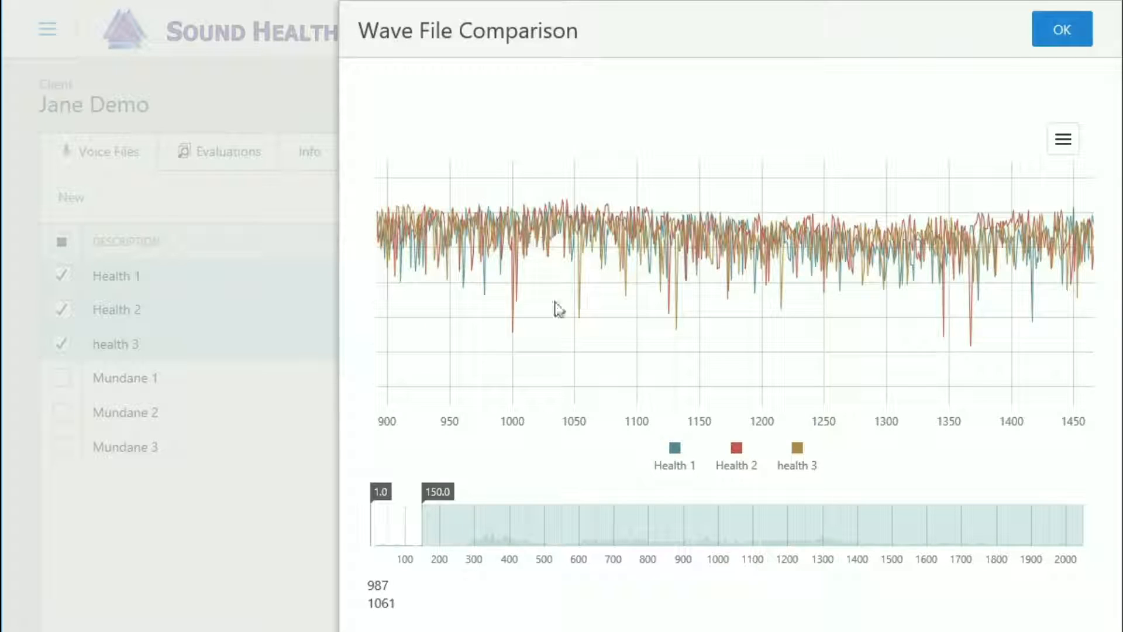
pyautogui.moveTo(848, 237); pyautogui.dragTo(546, 241)
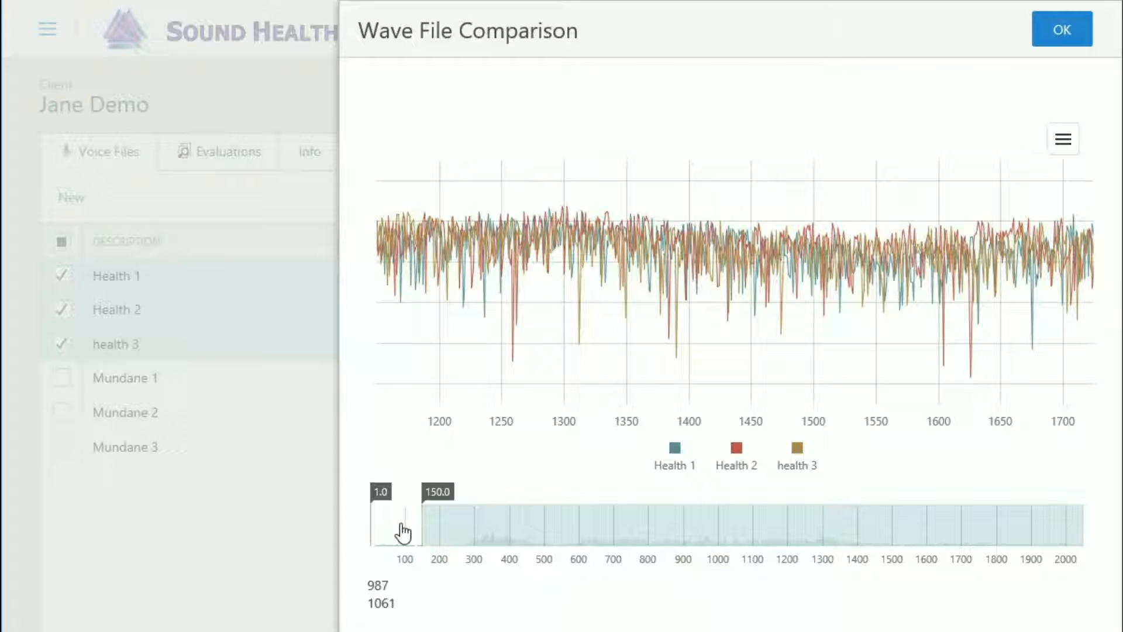
# Shift and resize the comparison chart's range window to cover about 1,070 to 1,105
pyautogui.moveTo(403, 532); pyautogui.dragTo(604, 531)
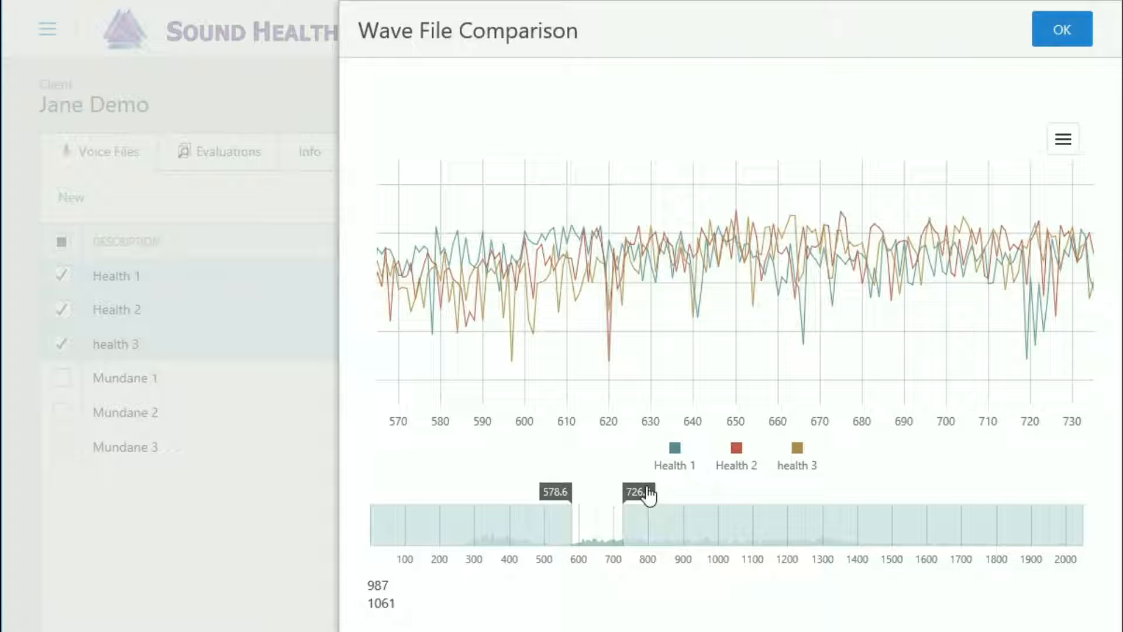
pyautogui.moveTo(647, 500); pyautogui.dragTo(701, 500)
pyautogui.moveTo(718, 490); pyautogui.dragTo(737, 493)
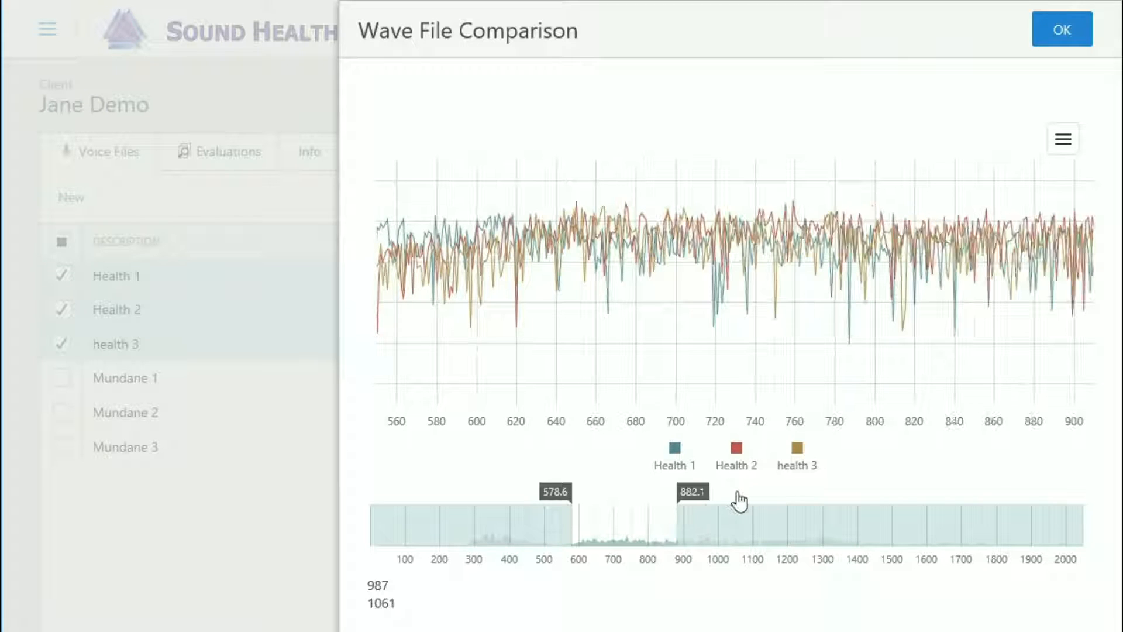
pyautogui.moveTo(559, 500); pyautogui.dragTo(484, 502)
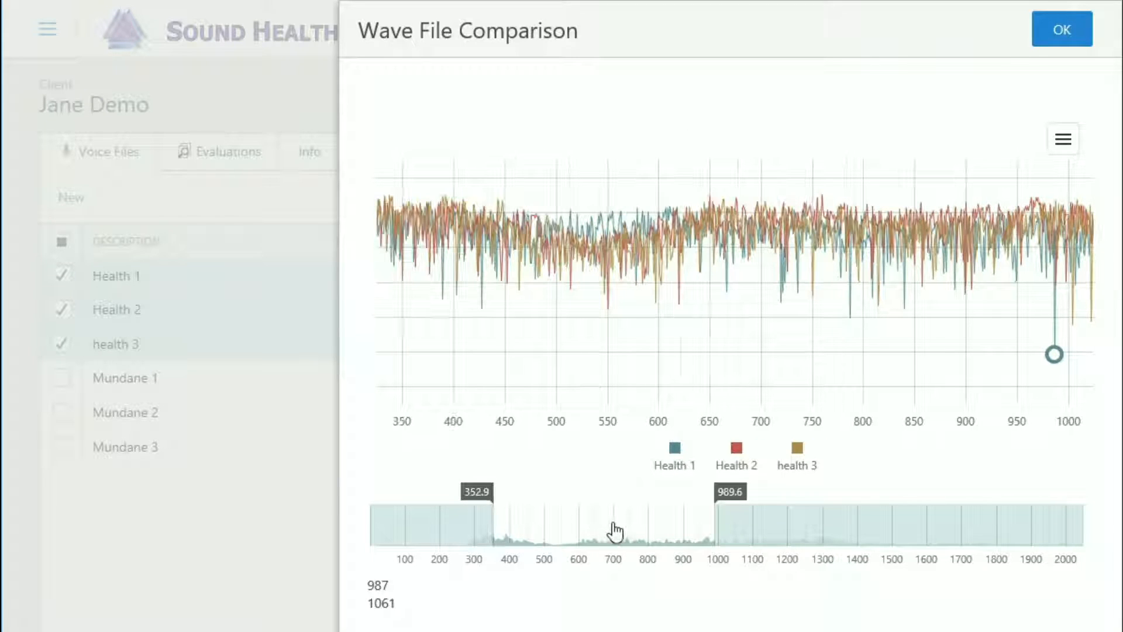
pyautogui.moveTo(704, 532); pyautogui.dragTo(767, 533)
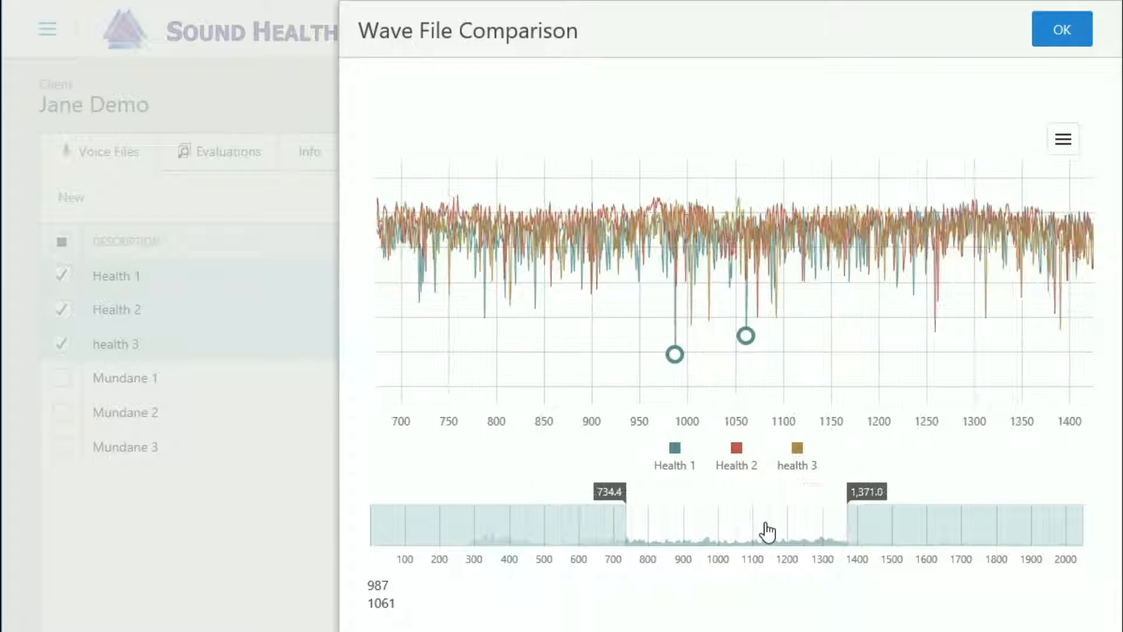
pyautogui.moveTo(849, 501); pyautogui.dragTo(687, 502)
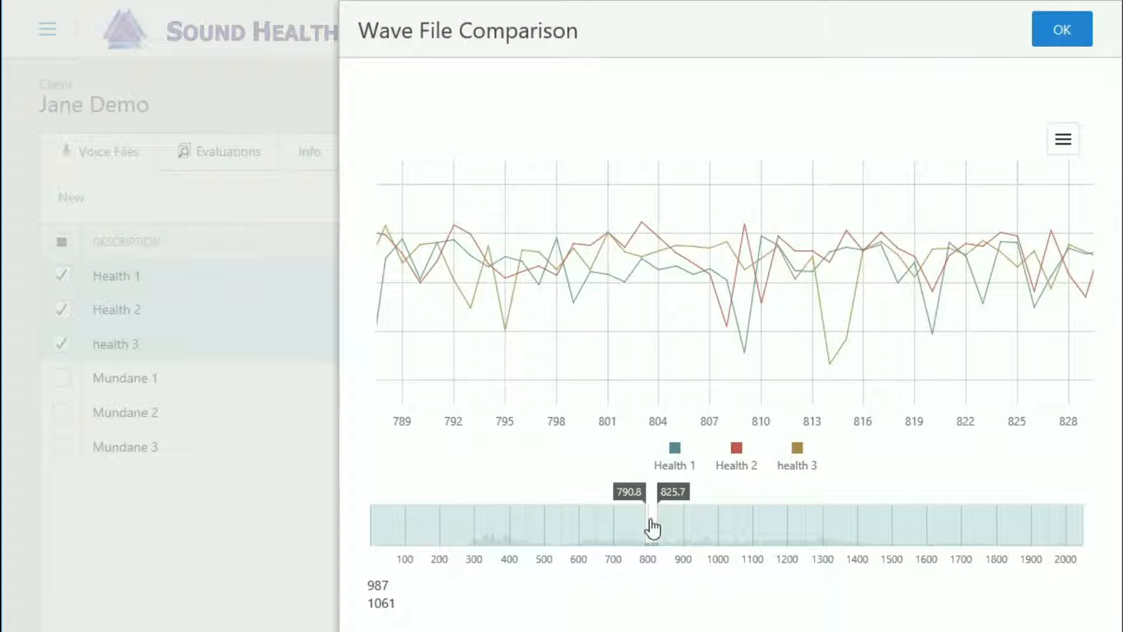
pyautogui.moveTo(667, 527); pyautogui.dragTo(752, 529)
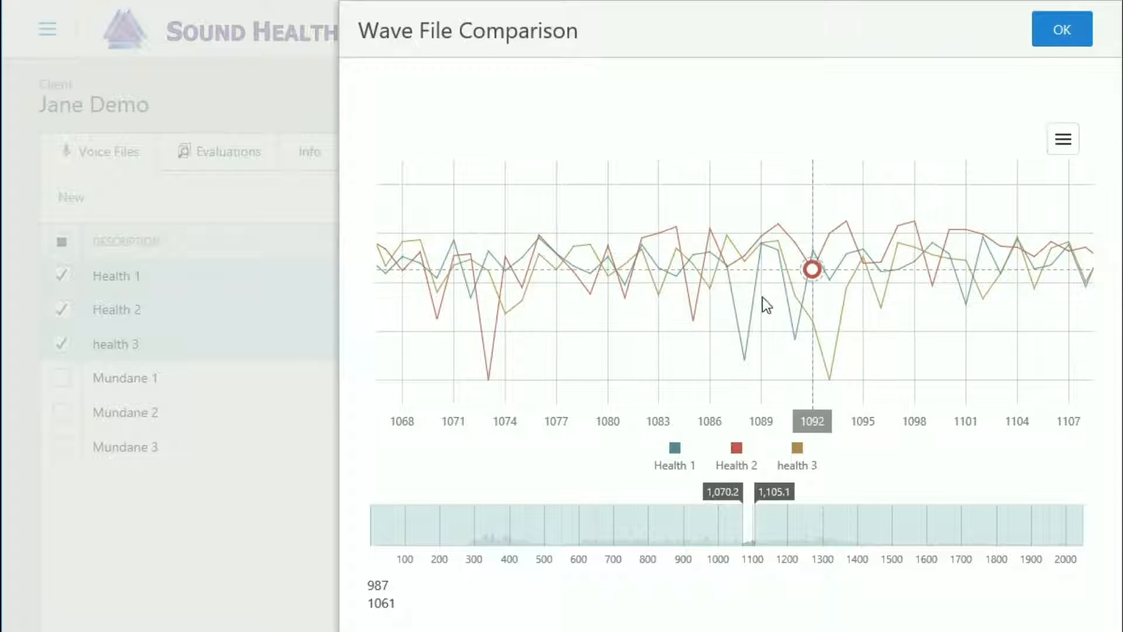
pyautogui.click(1062, 145)
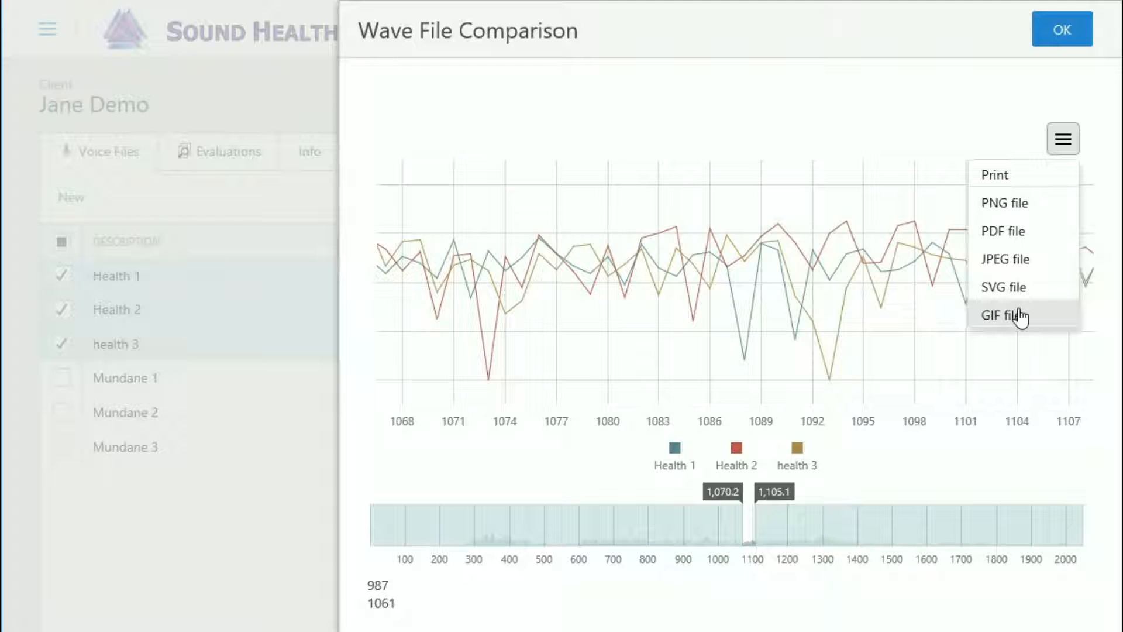
pyautogui.click(1067, 147)
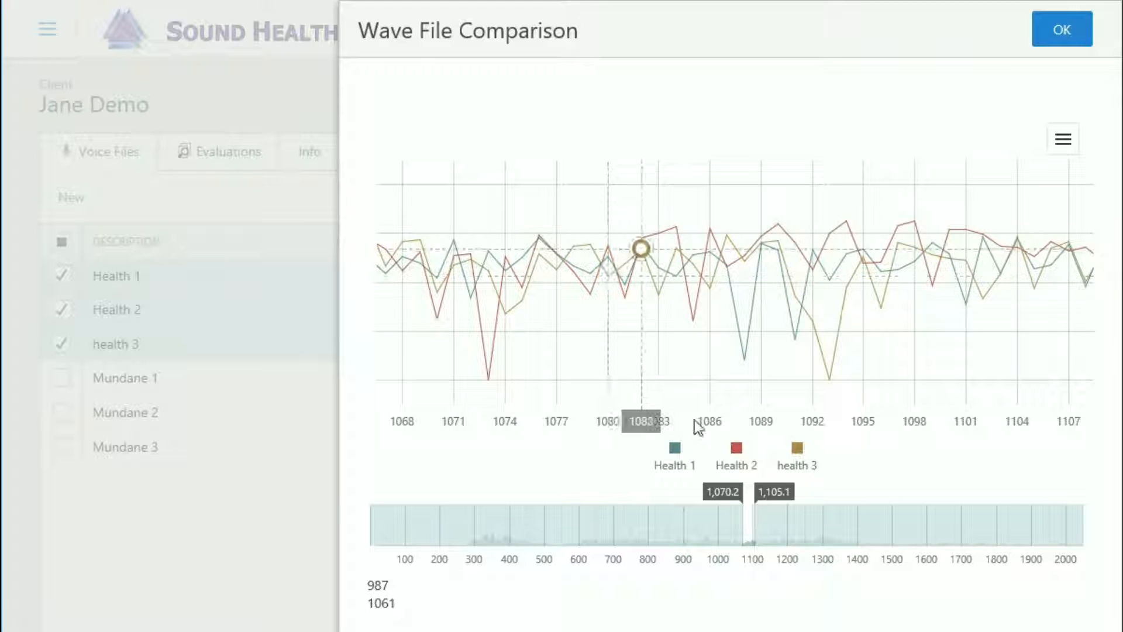
# Hide the Health 1 and health 3 curves in the comparison chart, leaving only Health 2 displayed
pyautogui.click(674, 455)
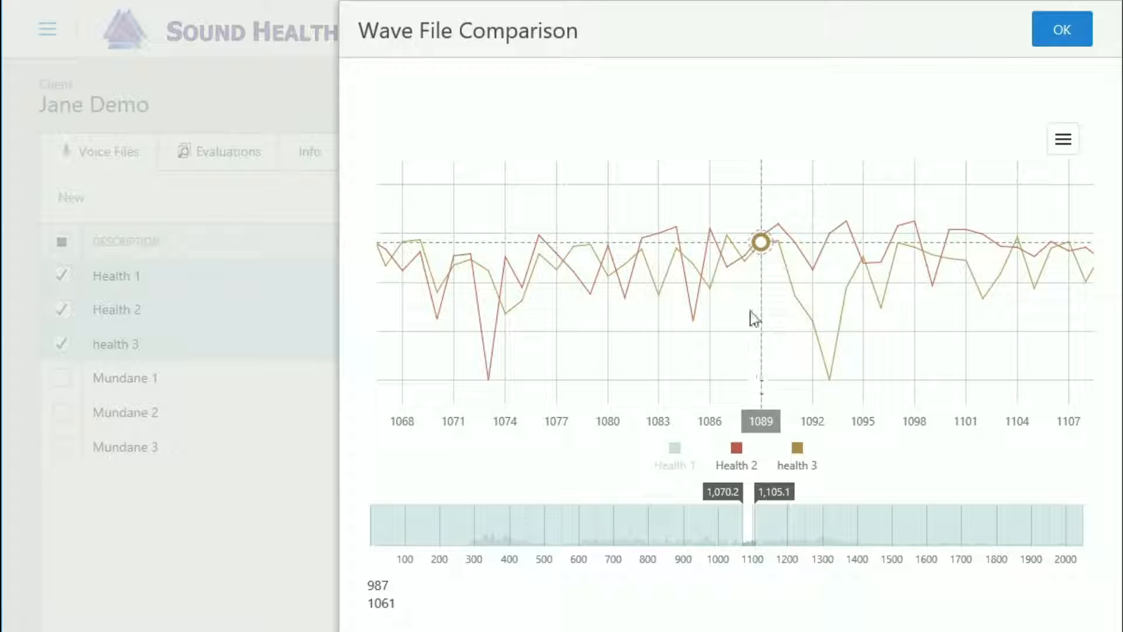
pyautogui.click(799, 450)
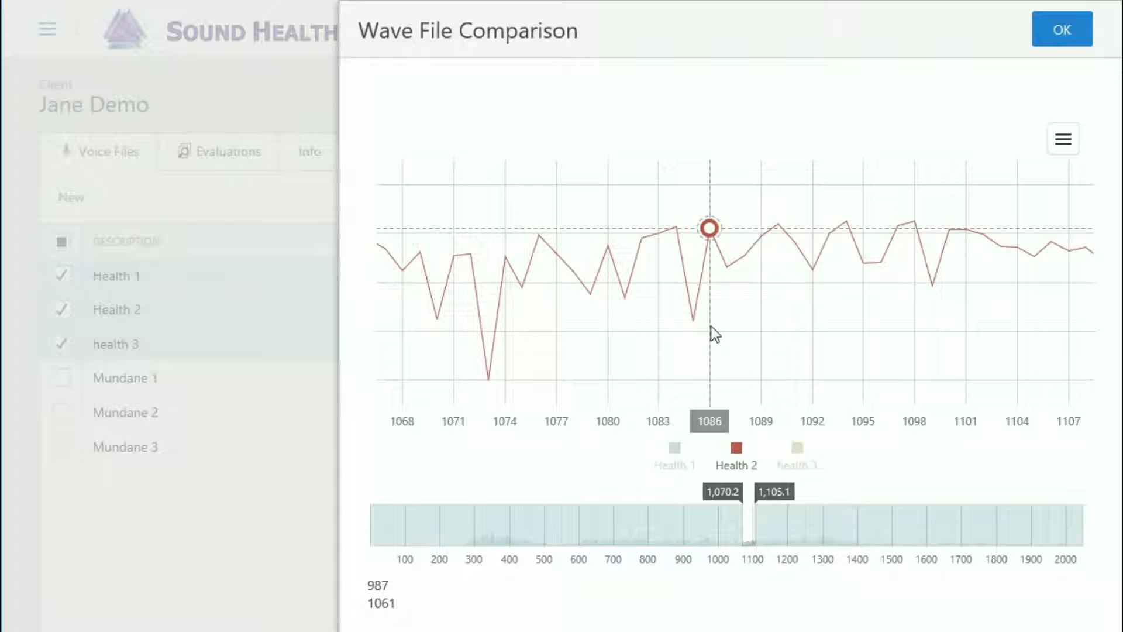
# Close the wave file comparison and deselect Health 2 and health 3, keeping only the Health 1 voice file selected
pyautogui.click(1062, 32)
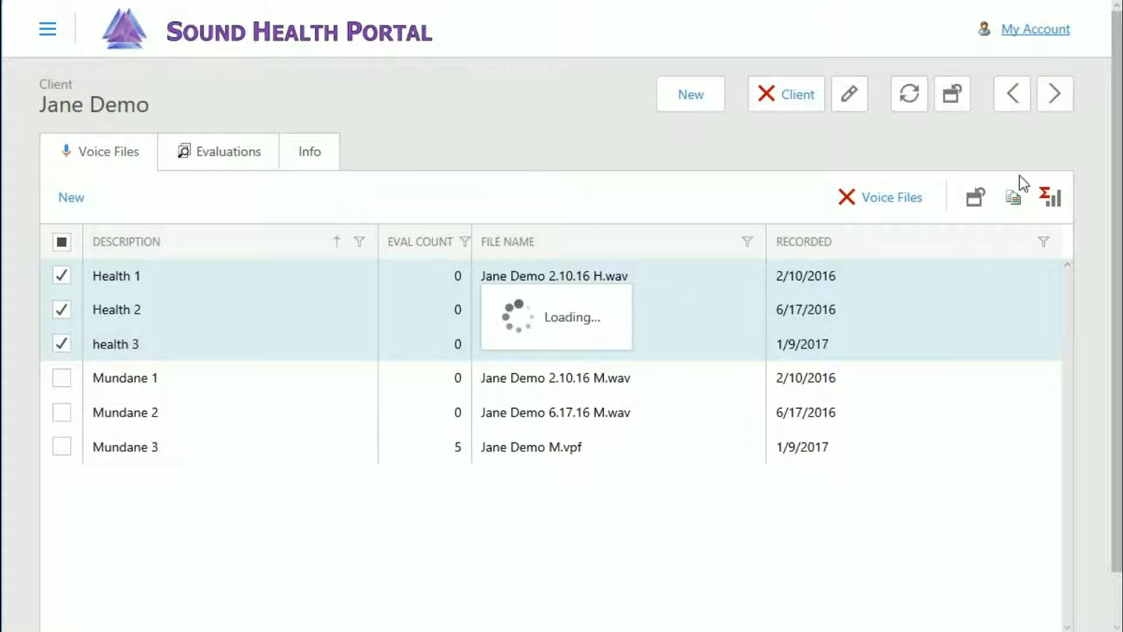
pyautogui.click(62, 310)
pyautogui.click(62, 344)
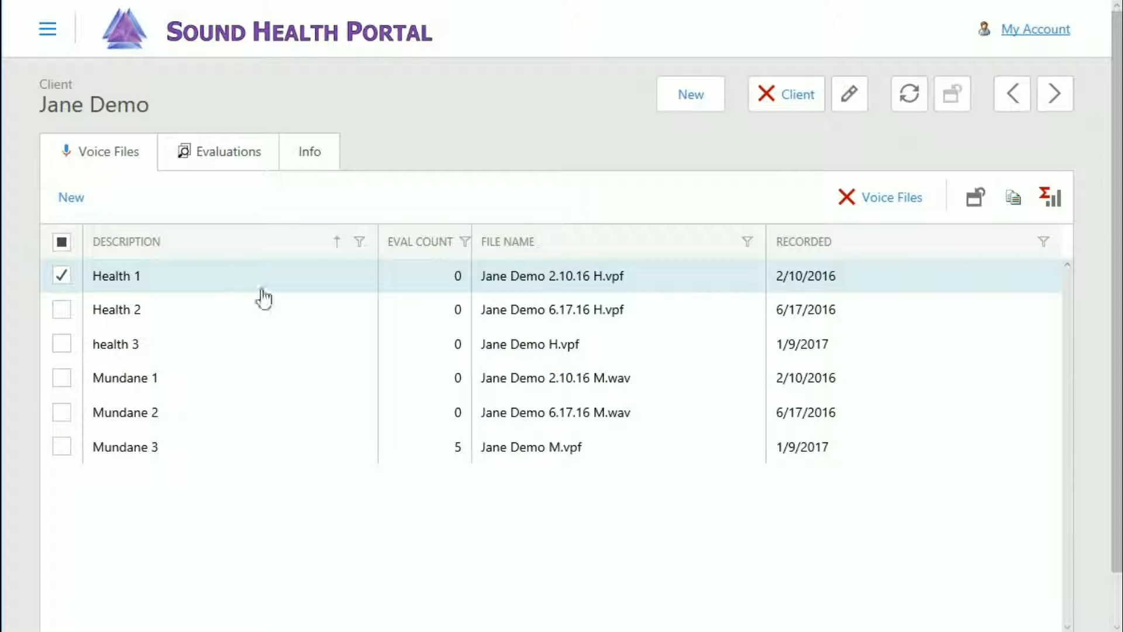
# View the NanoVoice chart for Health 1 down to its note labels and close it
pyautogui.click(1057, 200)
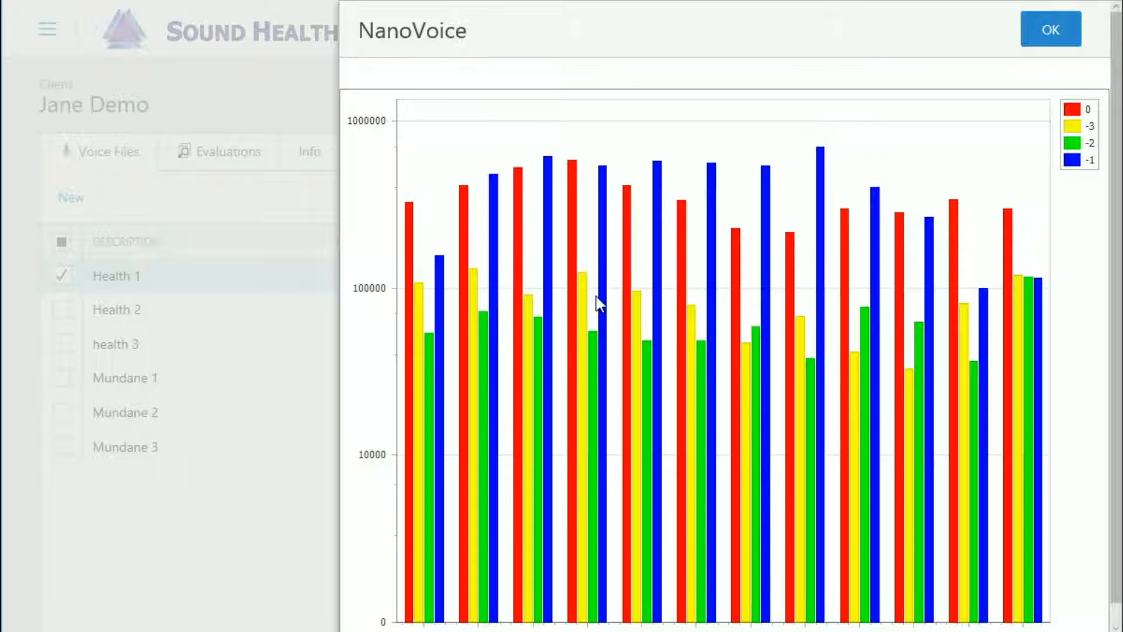
pyautogui.scroll(-1, 595, 296)
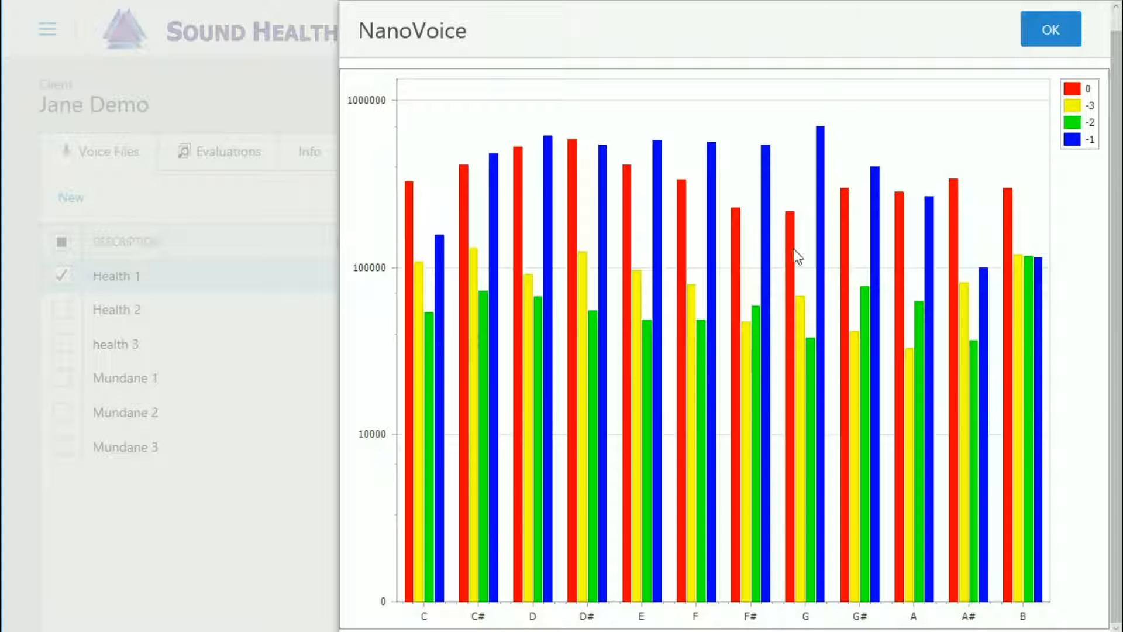
pyautogui.click(1050, 31)
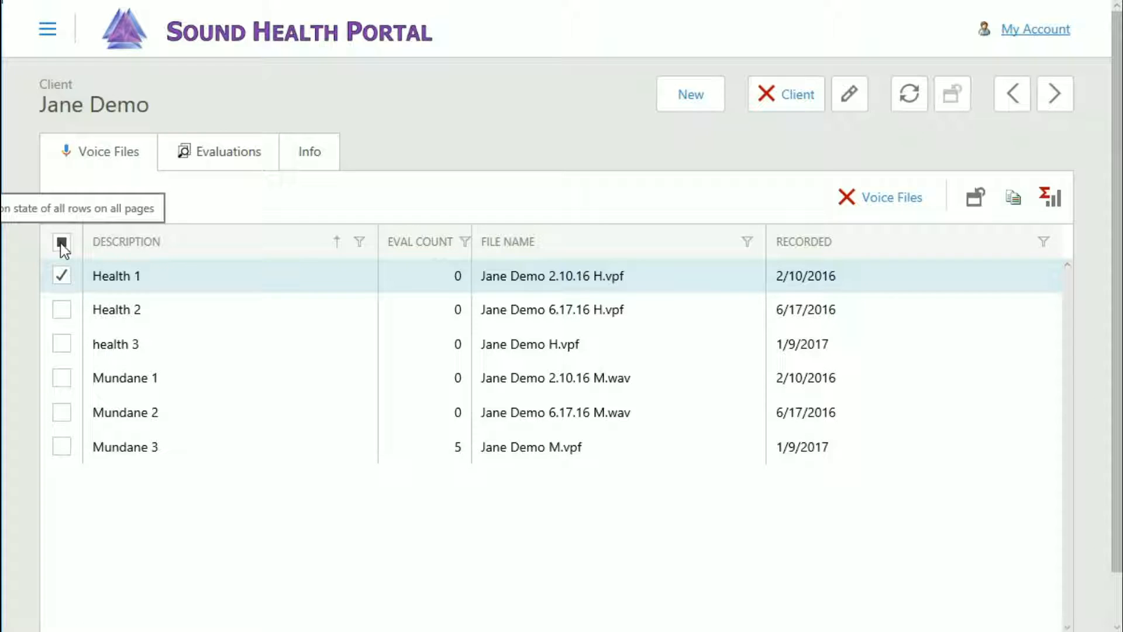
# Select all of the client's voice files at once and clear the entire selection again
pyautogui.click(61, 242)
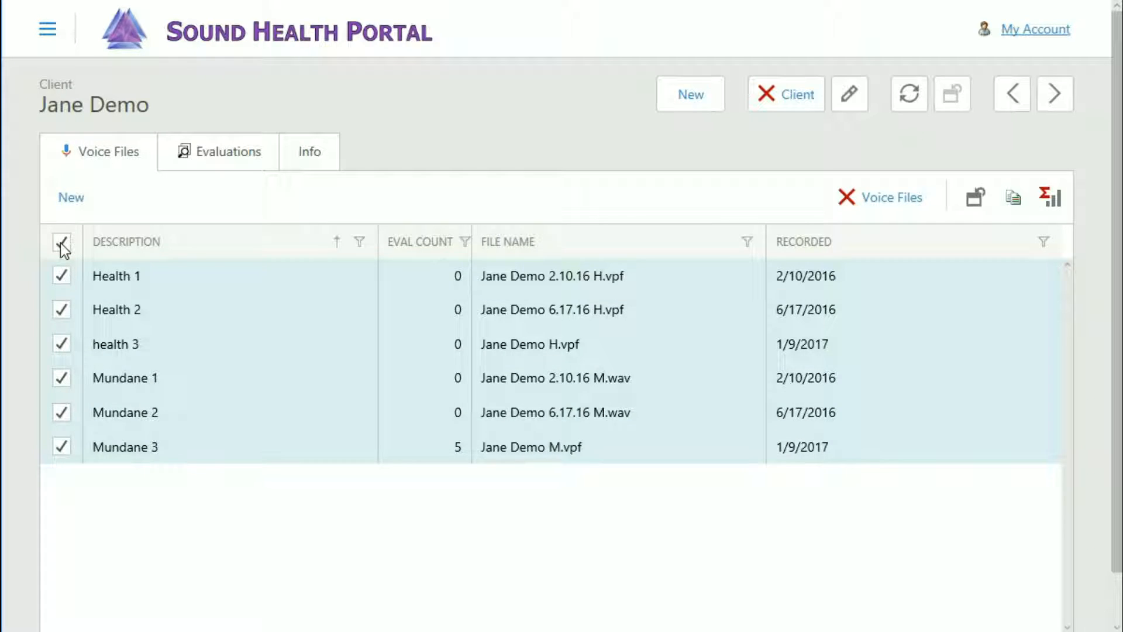
pyautogui.click(61, 244)
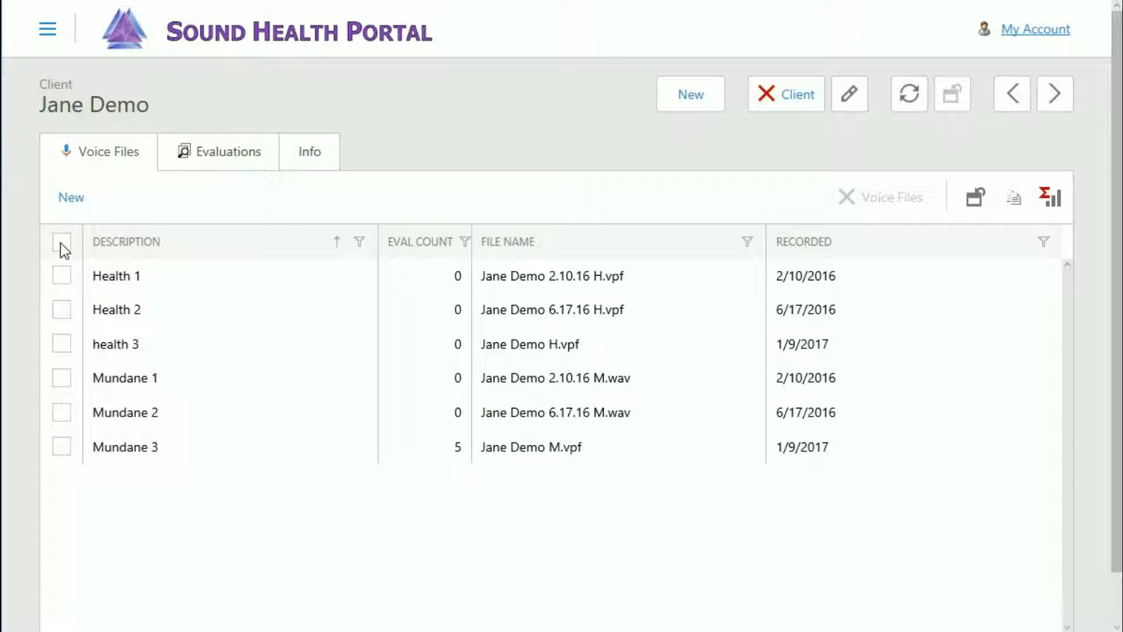